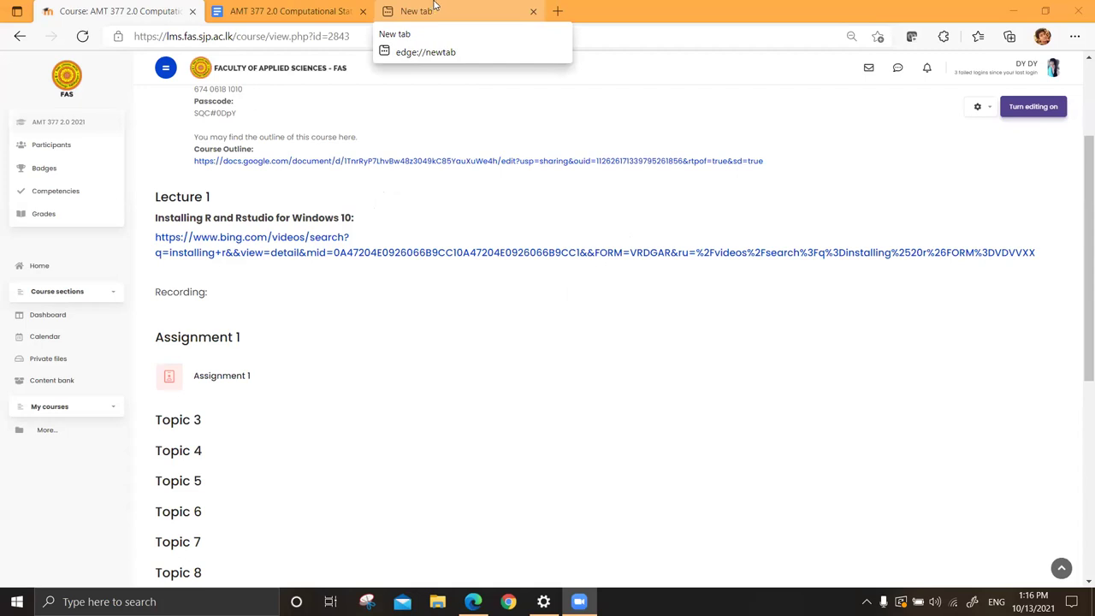
Step: Search the web for "r cran download" in the empty tab and open the R-4.1.1 for Windows download page
left_click(434, 7)
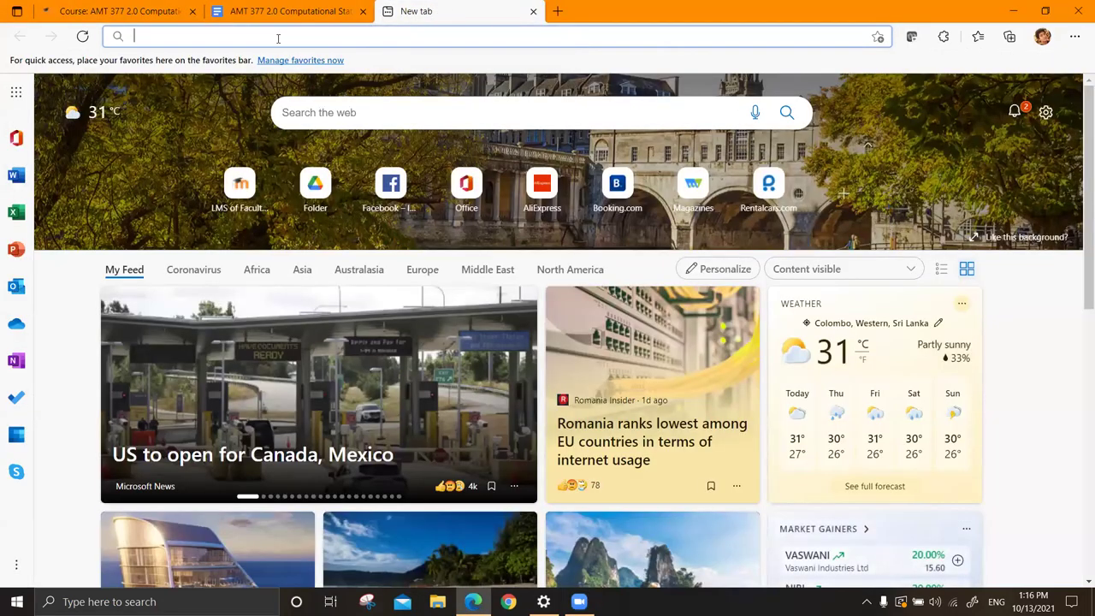
left_click(276, 37)
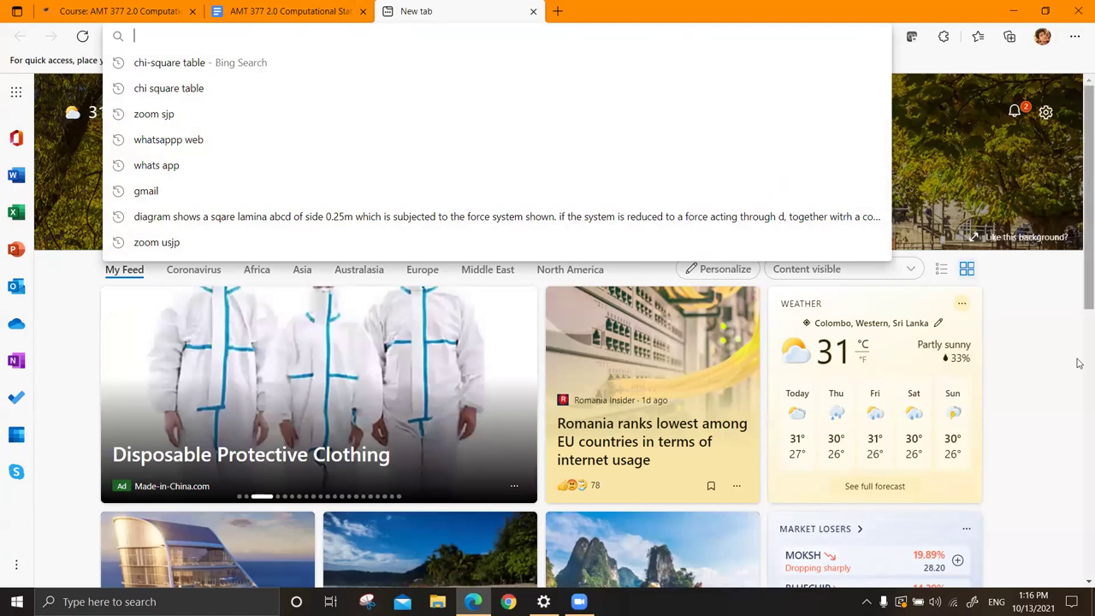
type("r")
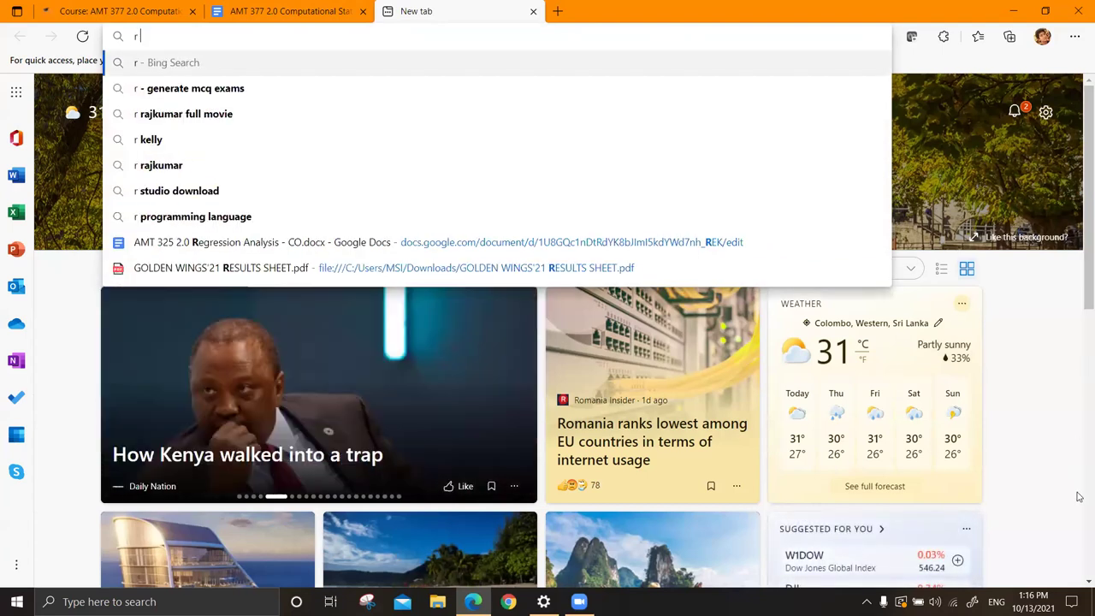
type(" cran")
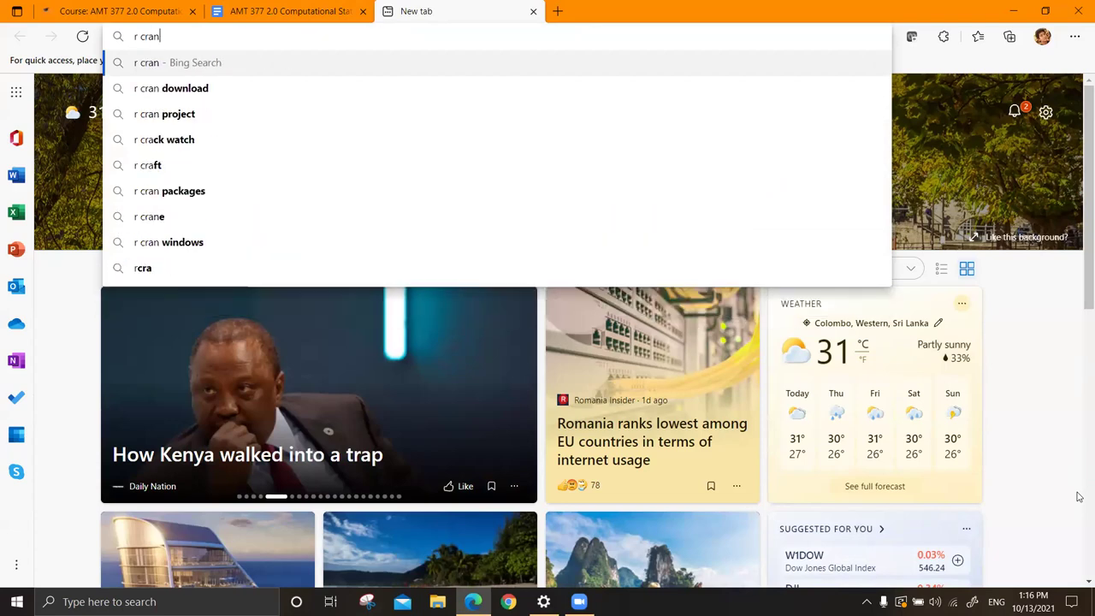
key("Down")
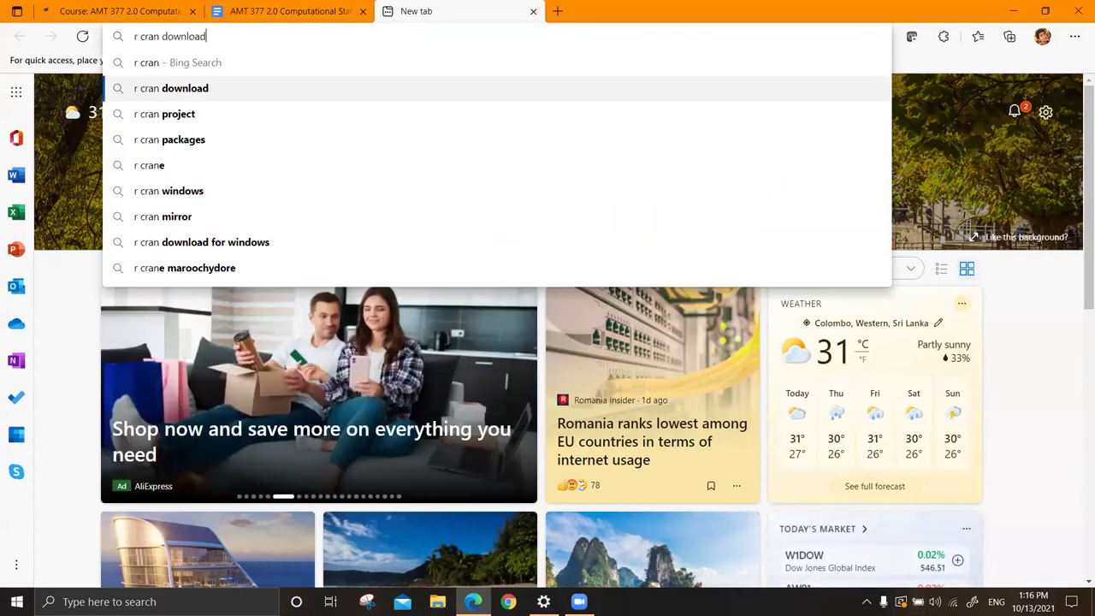
key("Return")
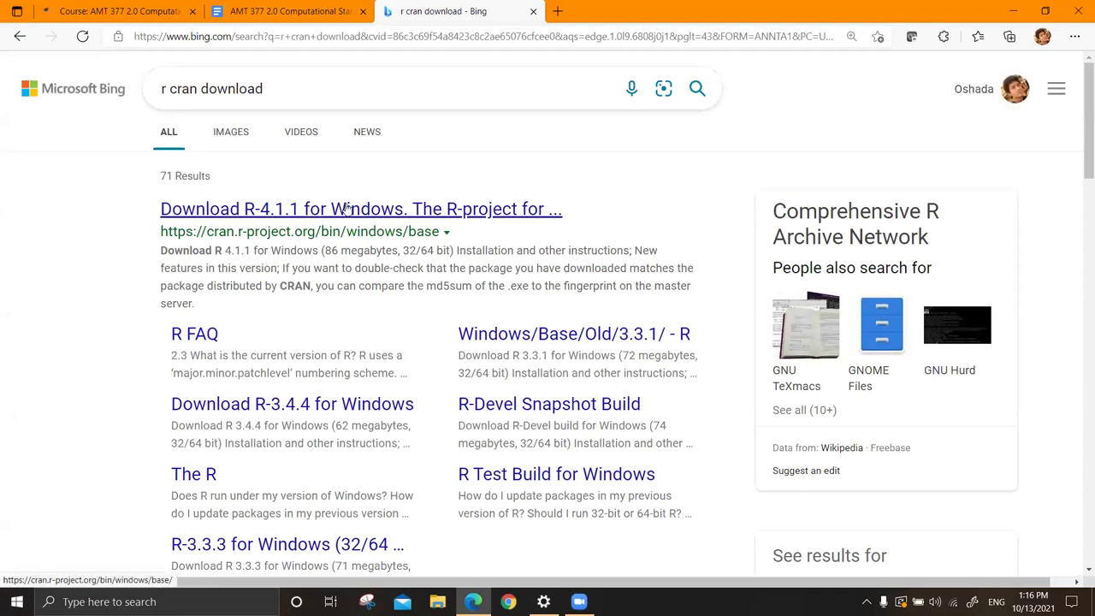
left_click(347, 209)
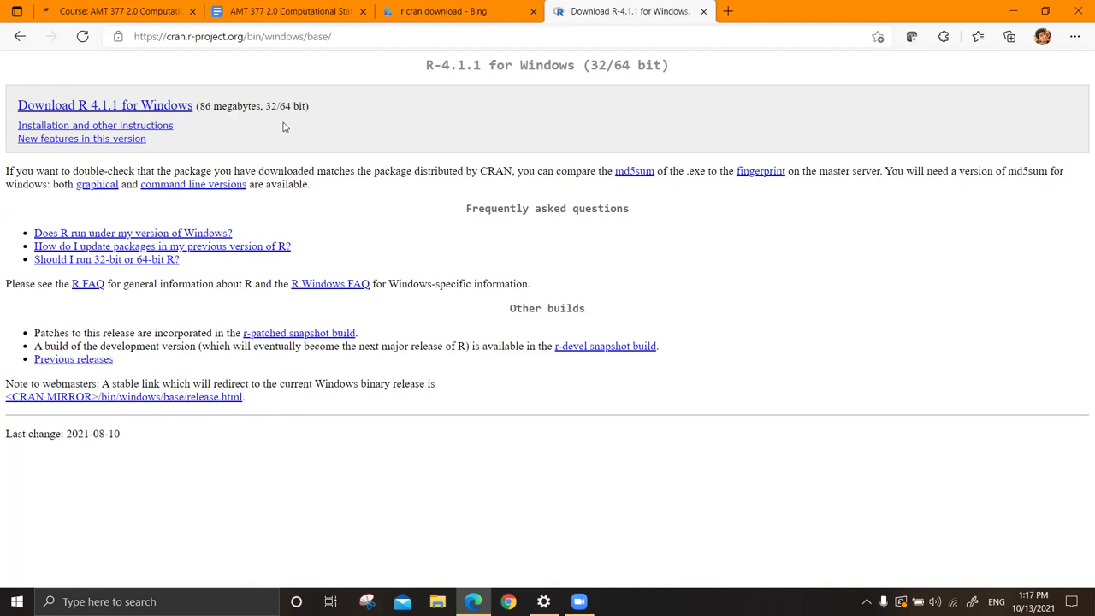
Step: Check the Lecture 1 R installation link on the course page, and return to the R-4.1.1 download page
left_click(79, 11)
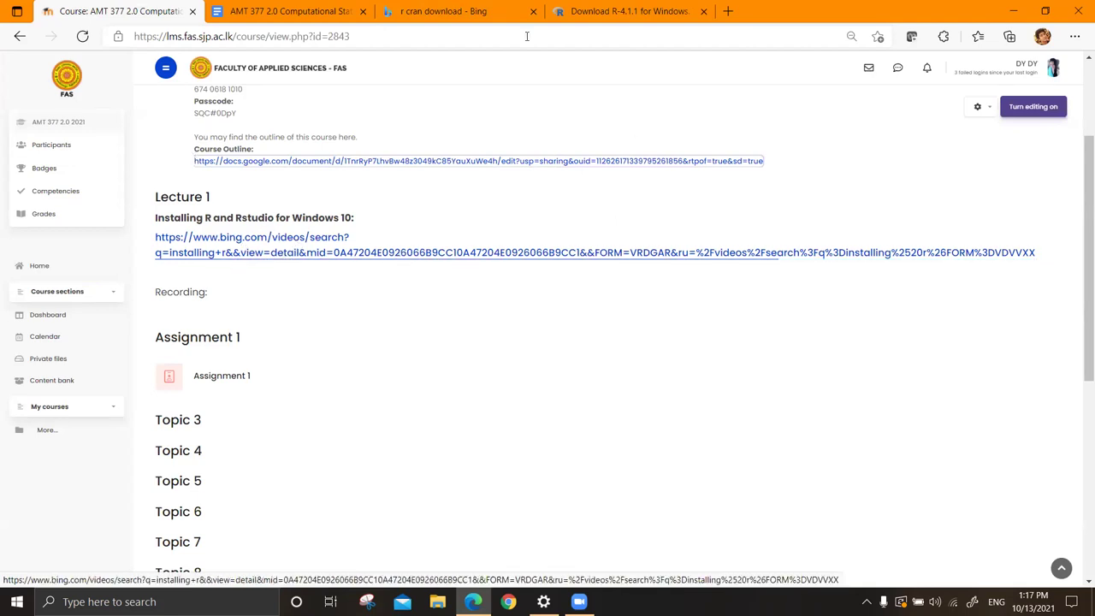
left_click(569, 7)
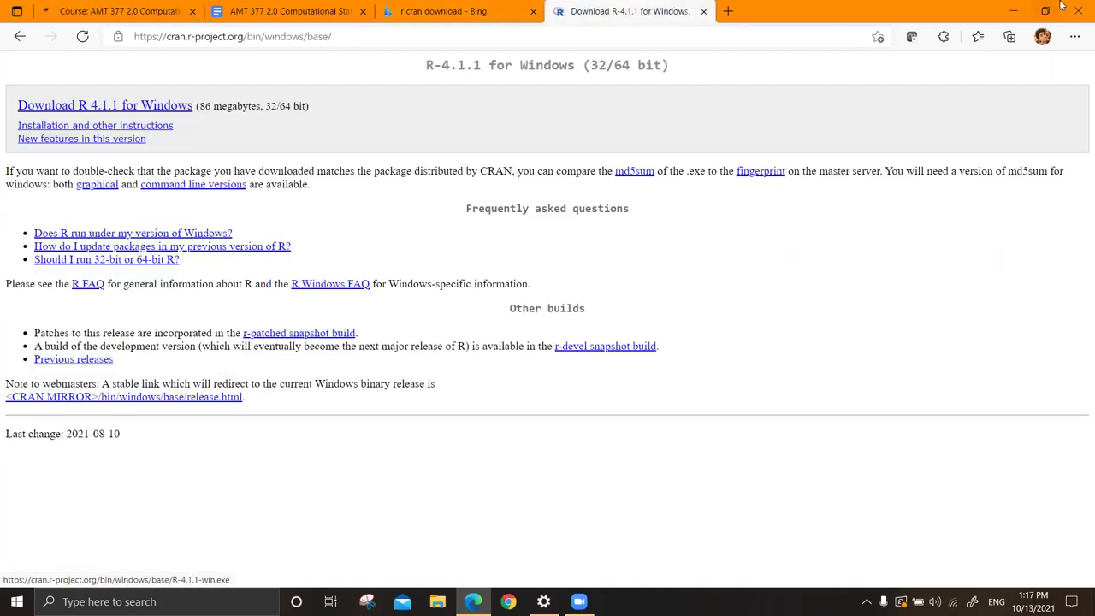
Step: Launch R x64 4.0.3 from the desktop and enlarge the R console to nearly the full width of the window
left_click(1013, 10)
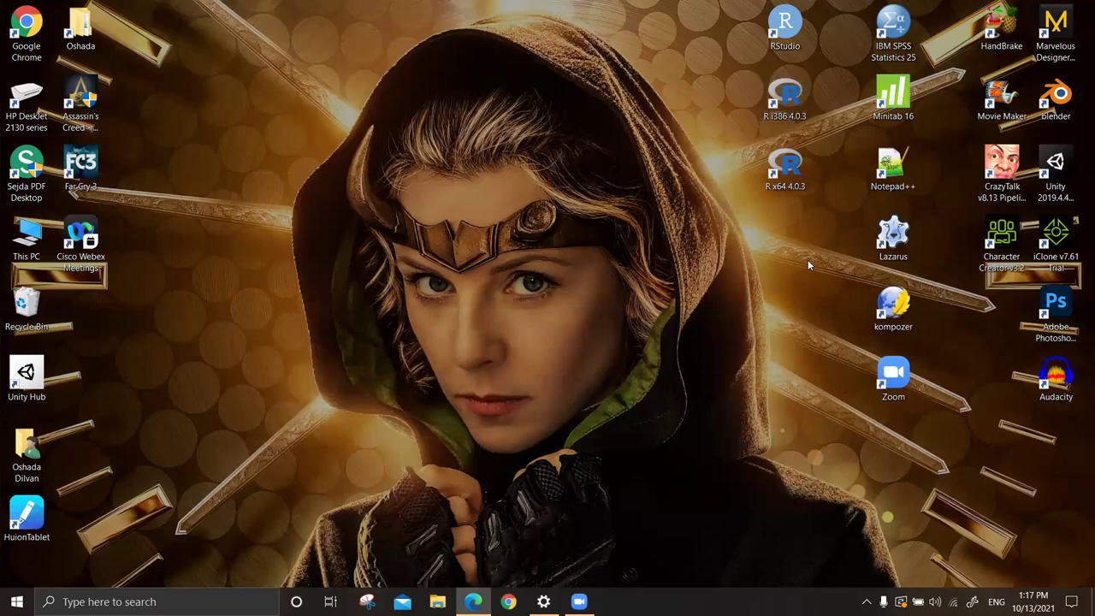
double_click(783, 167)
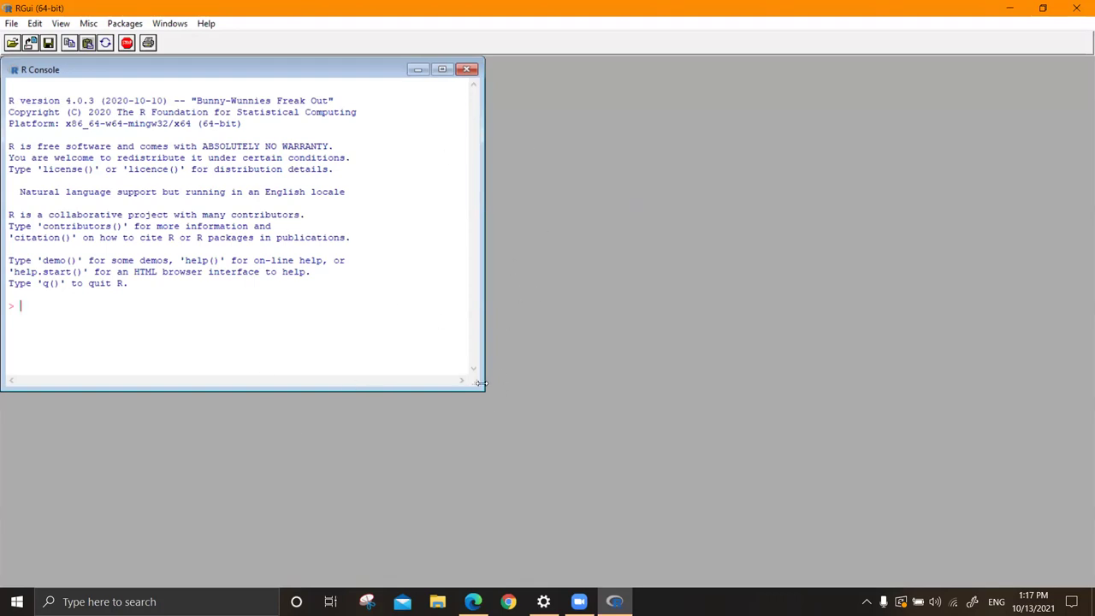
left_click_drag(481, 383, 1027, 505)
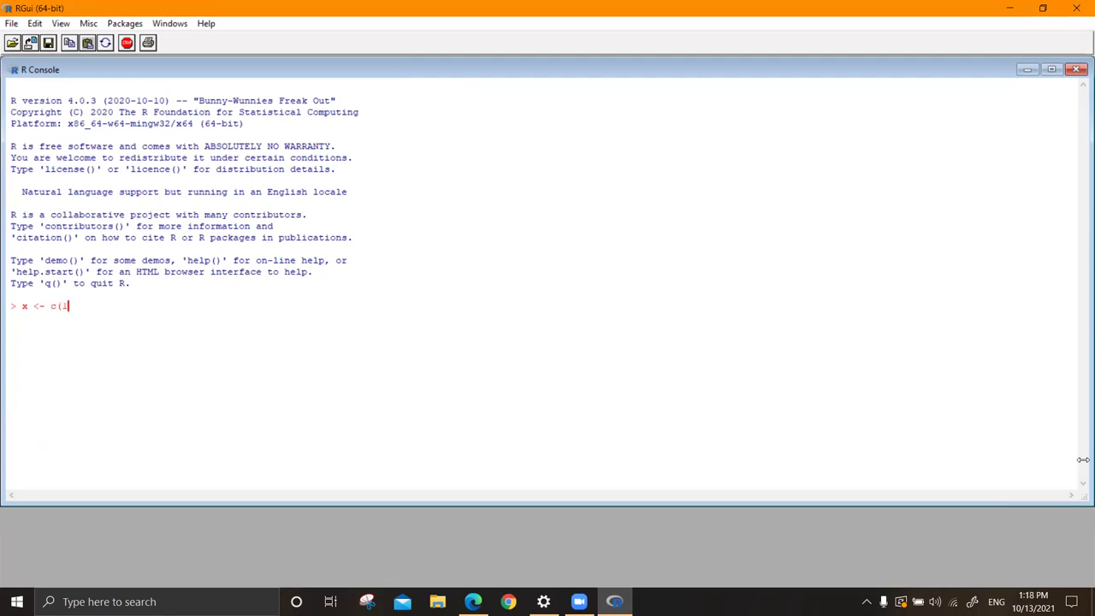
Step: Create the vector x <- c(1,2,3) in the R console and print x
type("2,3")
key("Return")
key("Return")
Step: Assign 6 to t with = and 6 to y with <-, printing each variable after its assignment
type("t = 6 > t")
key("Return")
type("y<-6")
key("Return")
type("y")
key("Return")
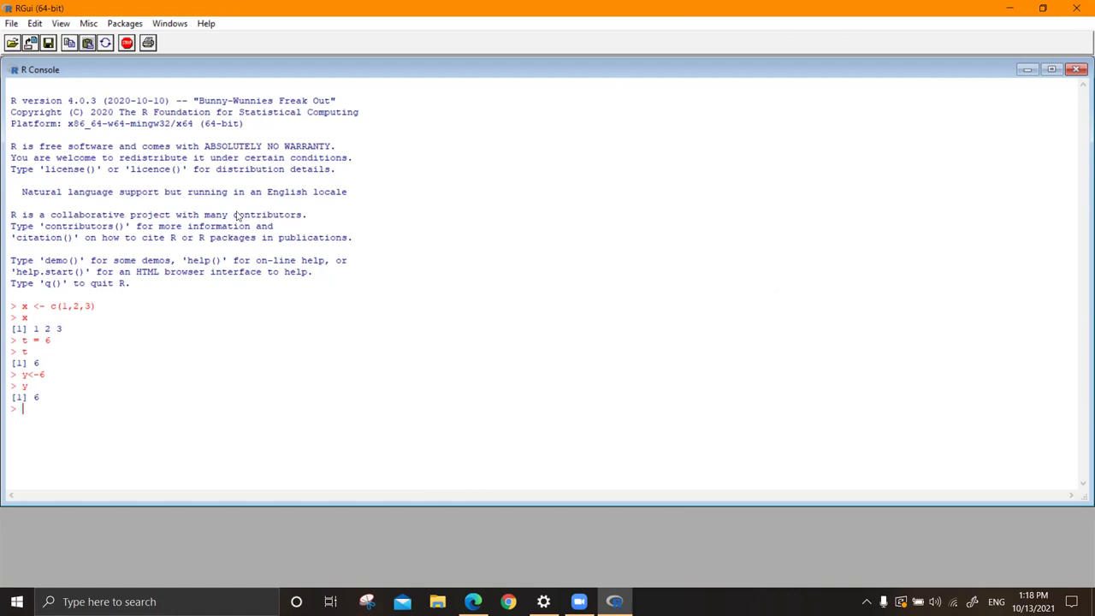
Step: Quit R without saving the workspace image and switch back to the Edge browser
left_click(1078, 7)
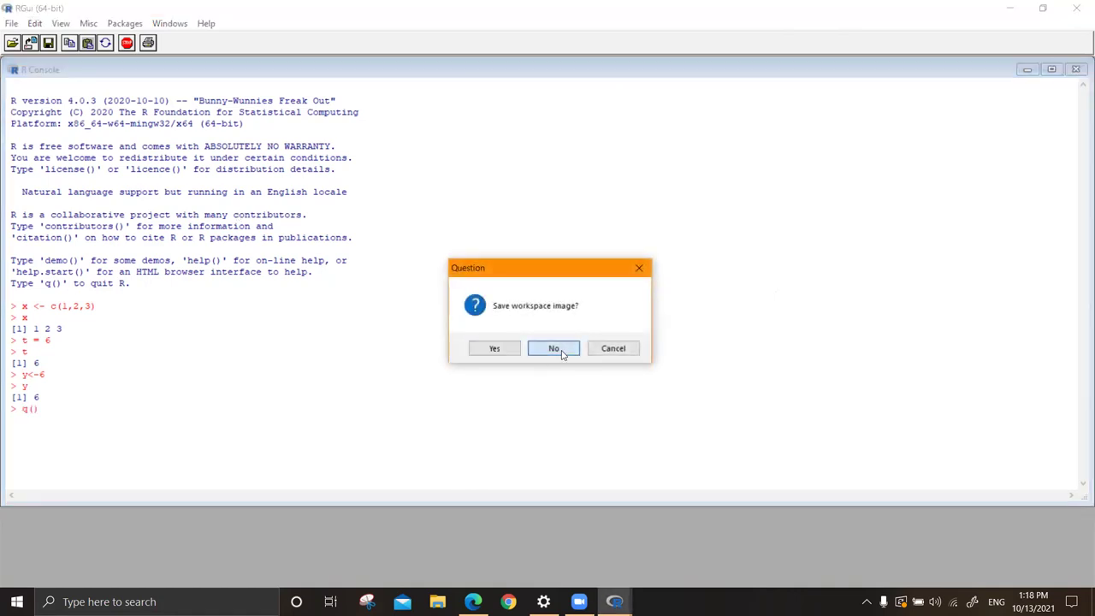
left_click(560, 350)
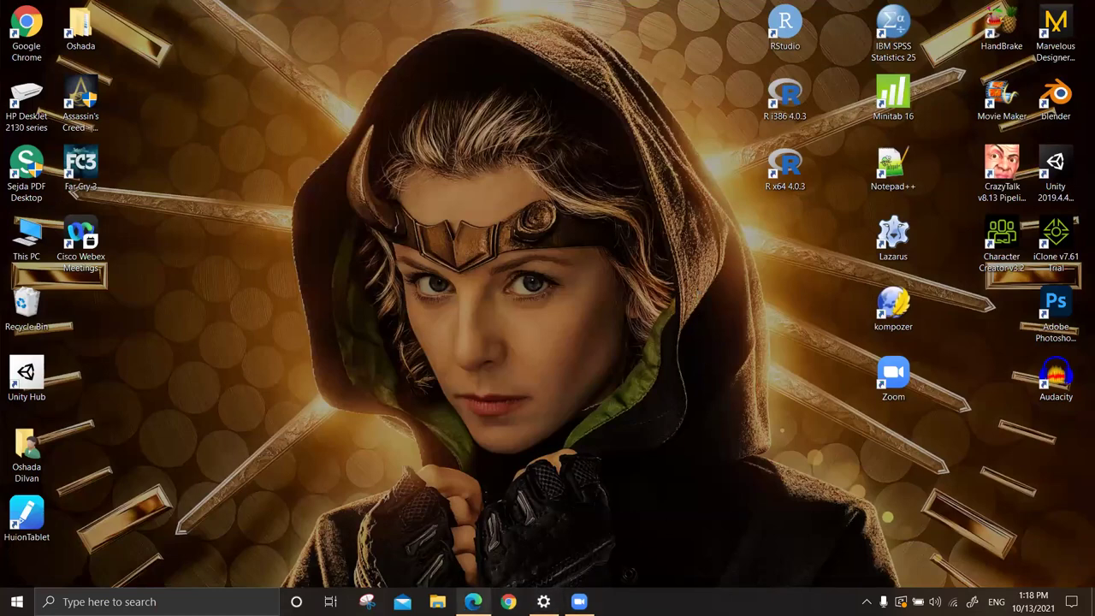
left_click(472, 602)
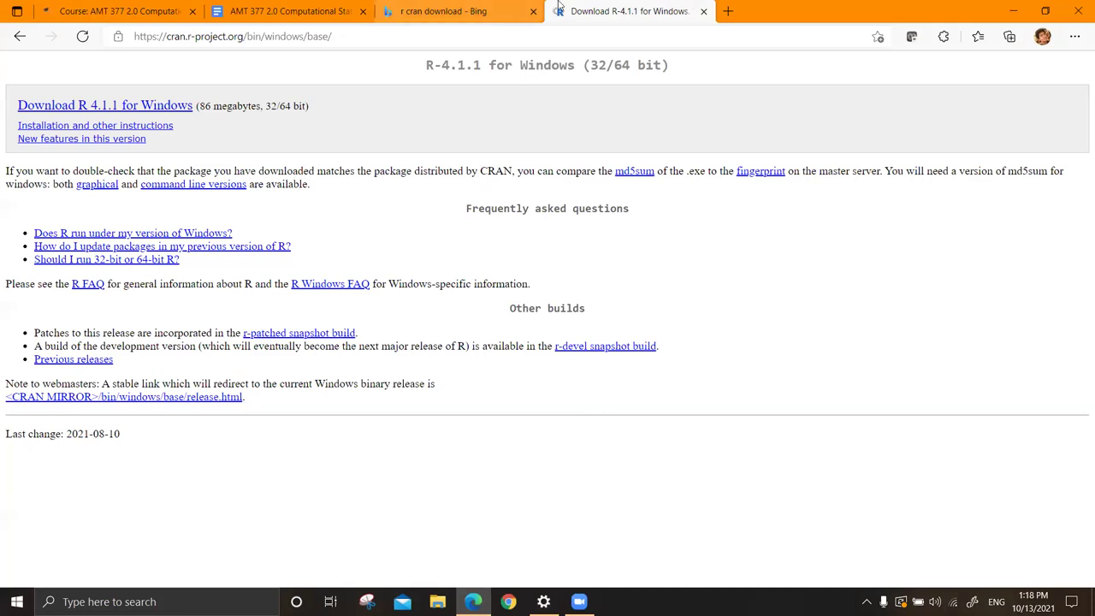
Step: Search for "install r studio windows 10" in a new tab and open the "Download the RStudio IDE" result
left_click(728, 11)
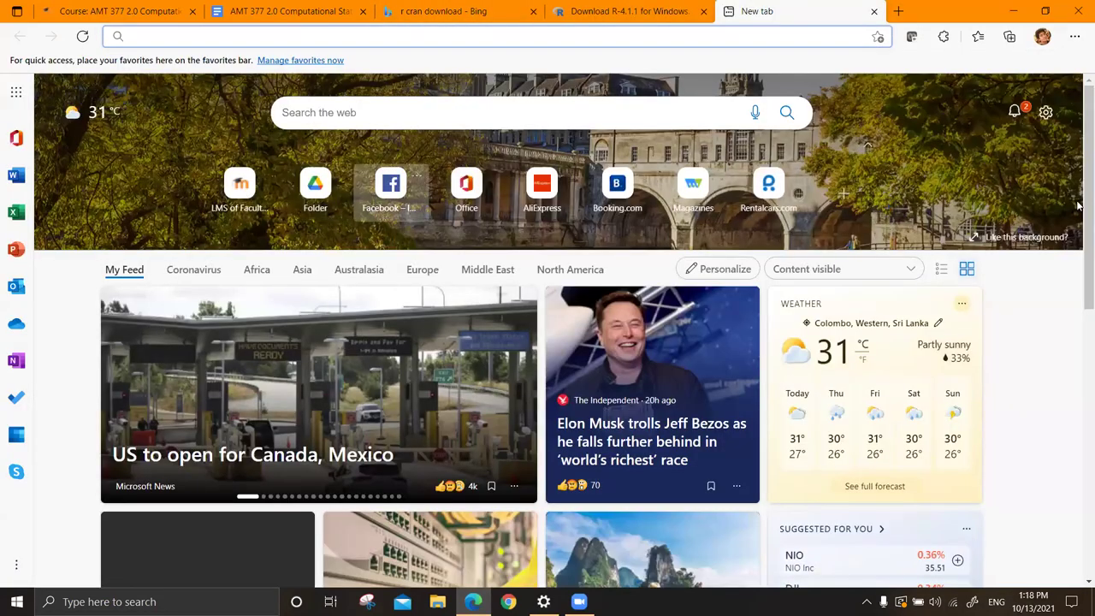
type("inst")
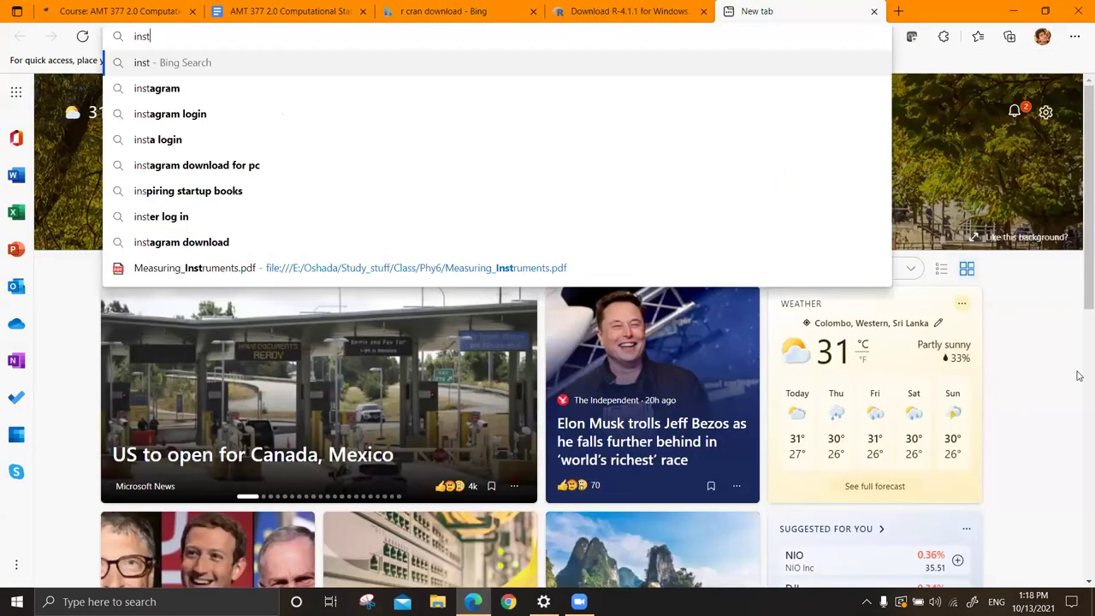
type("all r studi")
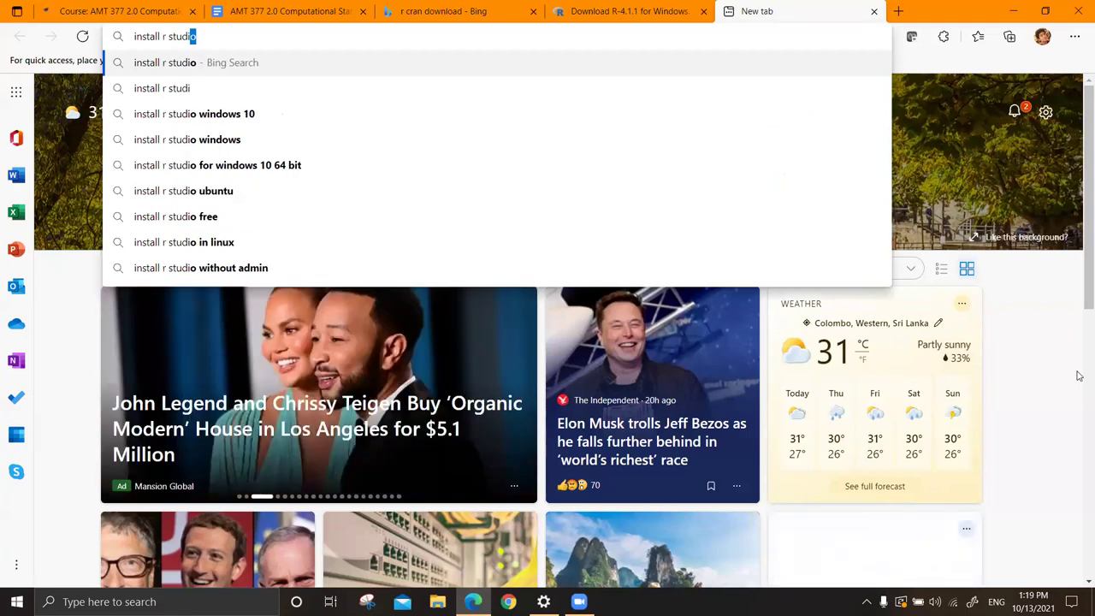
key("Down")
key("Down")
key("Return")
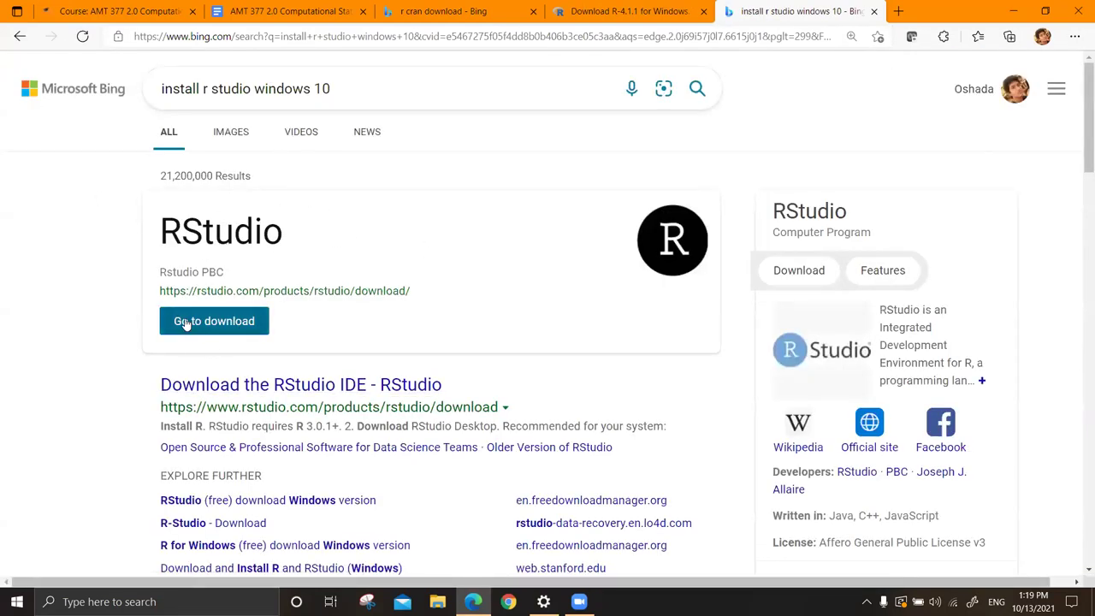
left_click(270, 386)
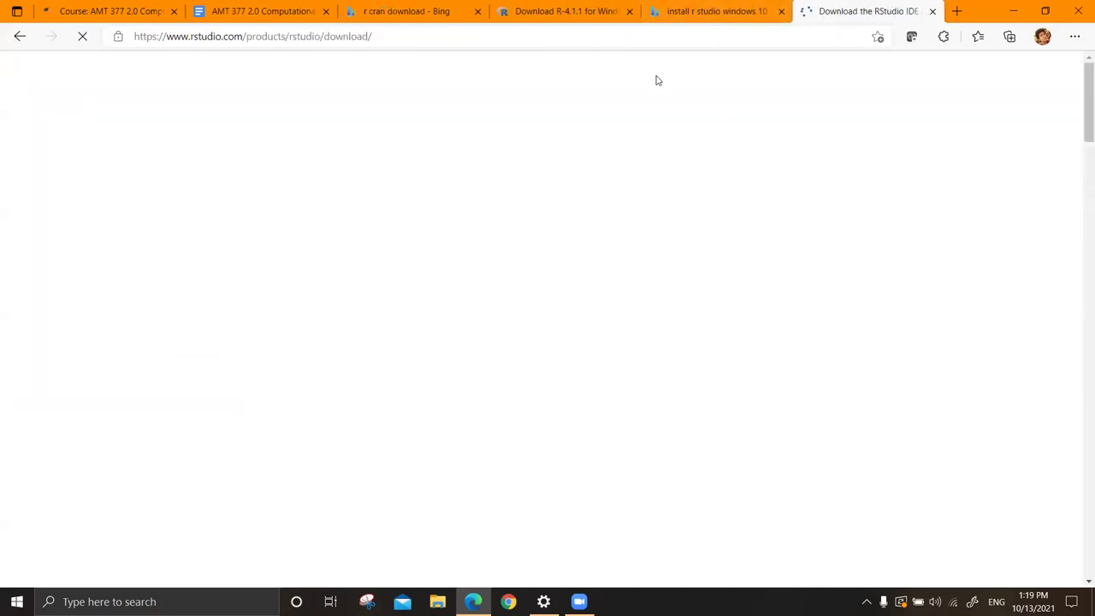
Step: Find the RStudio edition comparison and choose the download for the free RStudio Desktop
scroll(505, 323, "down", 5)
scroll(508, 325, "down", 2)
scroll(510, 326, "up", 2)
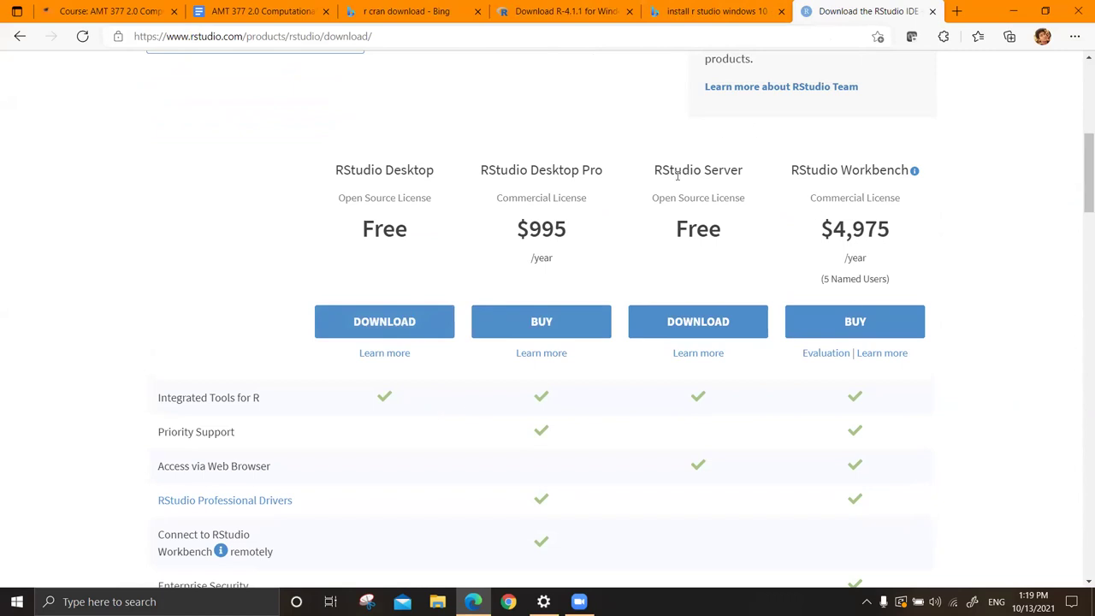
left_click(715, 335)
left_click(386, 334)
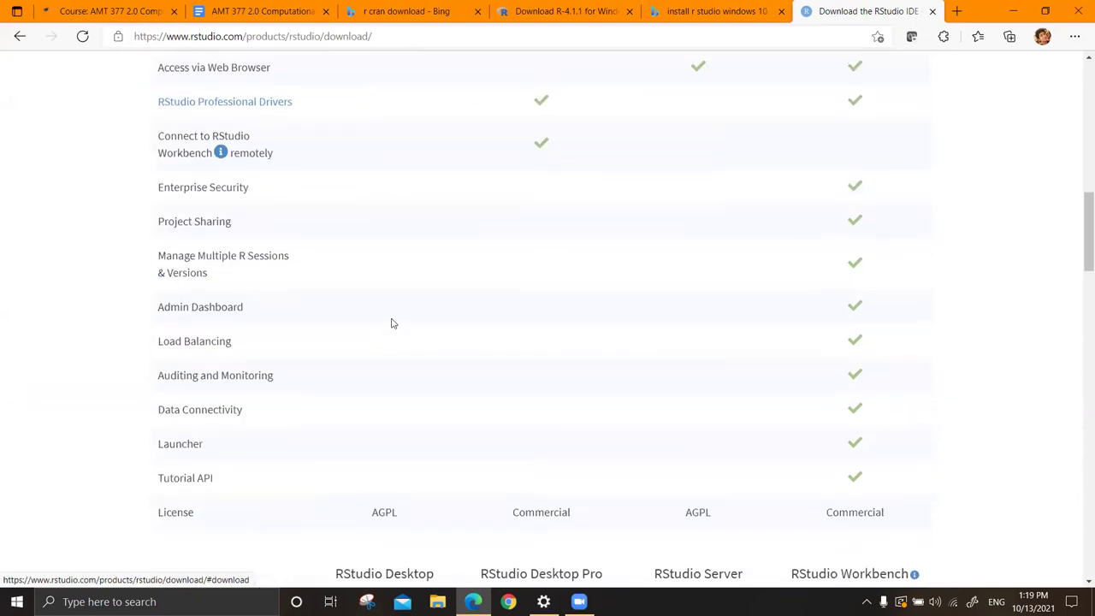
Step: Examine the RStudio Desktop installation steps and the All Installers list for each operating system
scroll(489, 391, "down", 8)
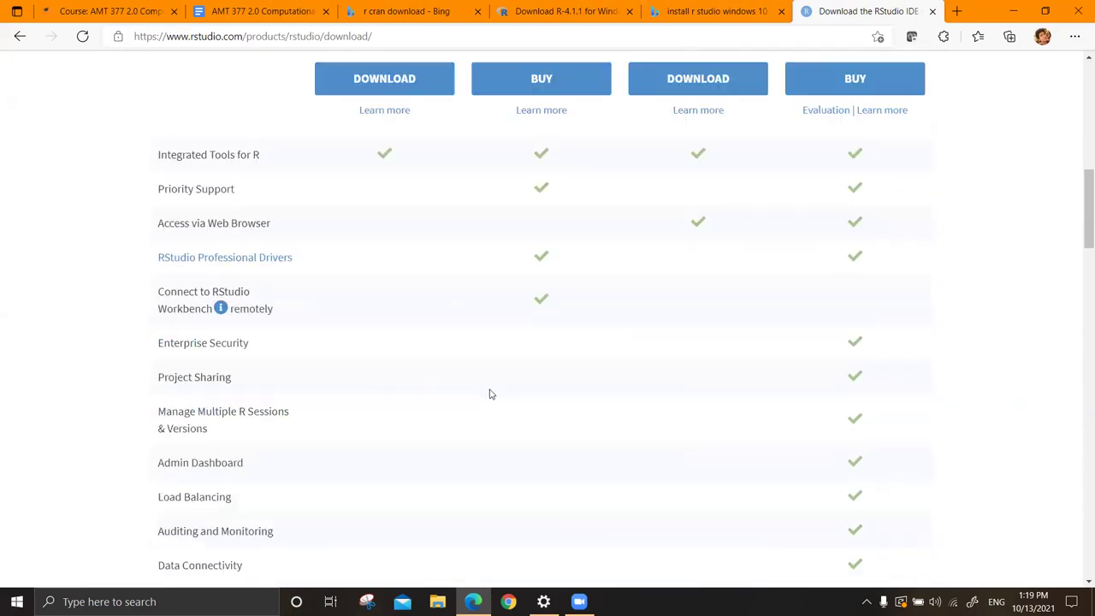
scroll(483, 396, "down", 1)
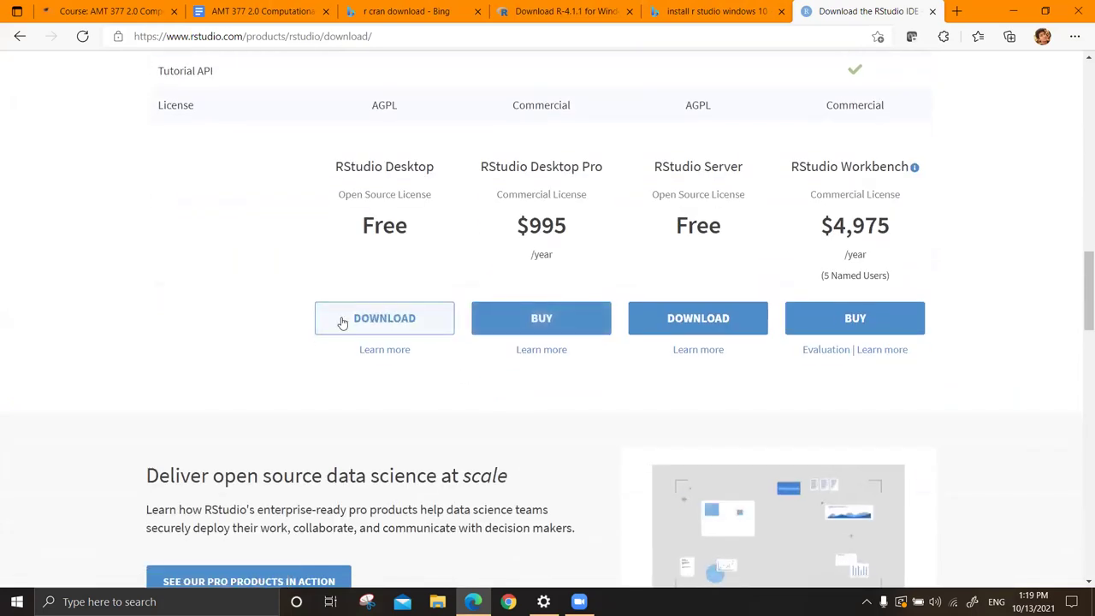
scroll(393, 334, "up", 1)
scroll(389, 334, "up", 1)
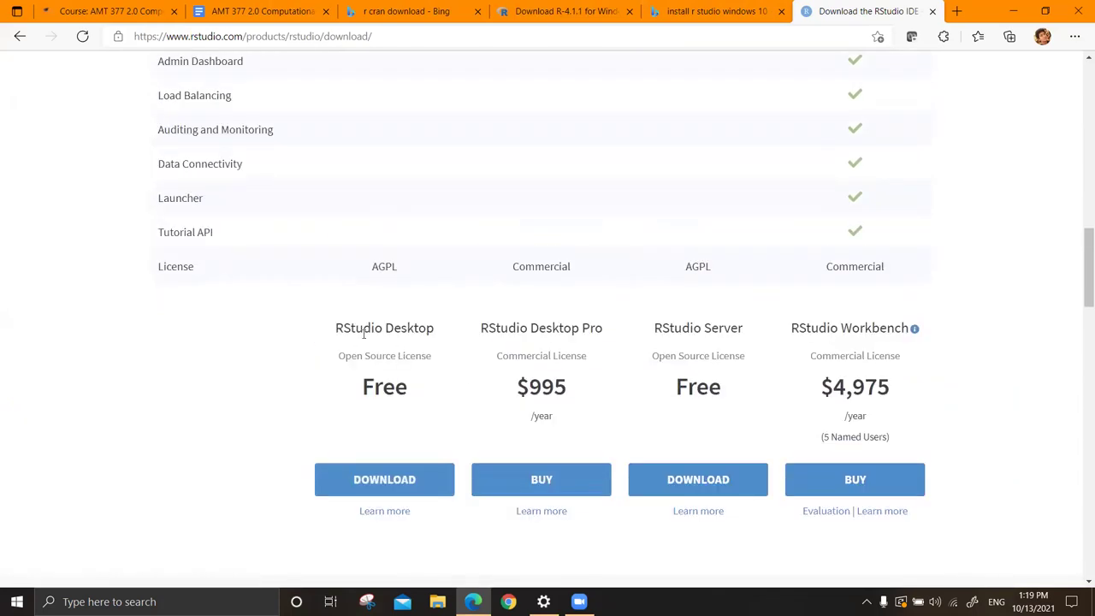
scroll(430, 348, "down", 7)
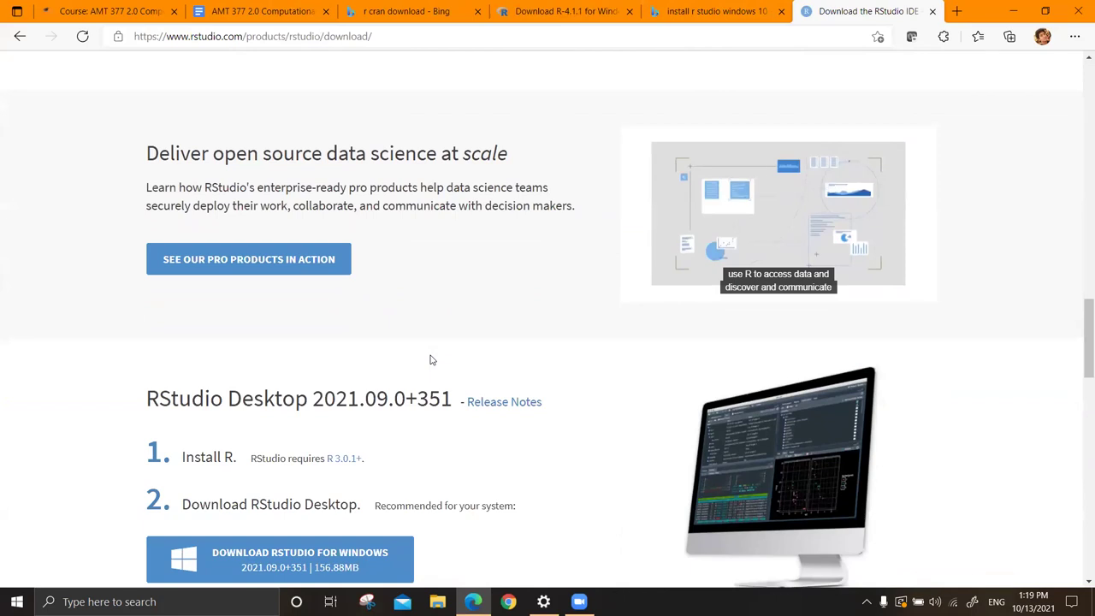
scroll(431, 359, "down", 1)
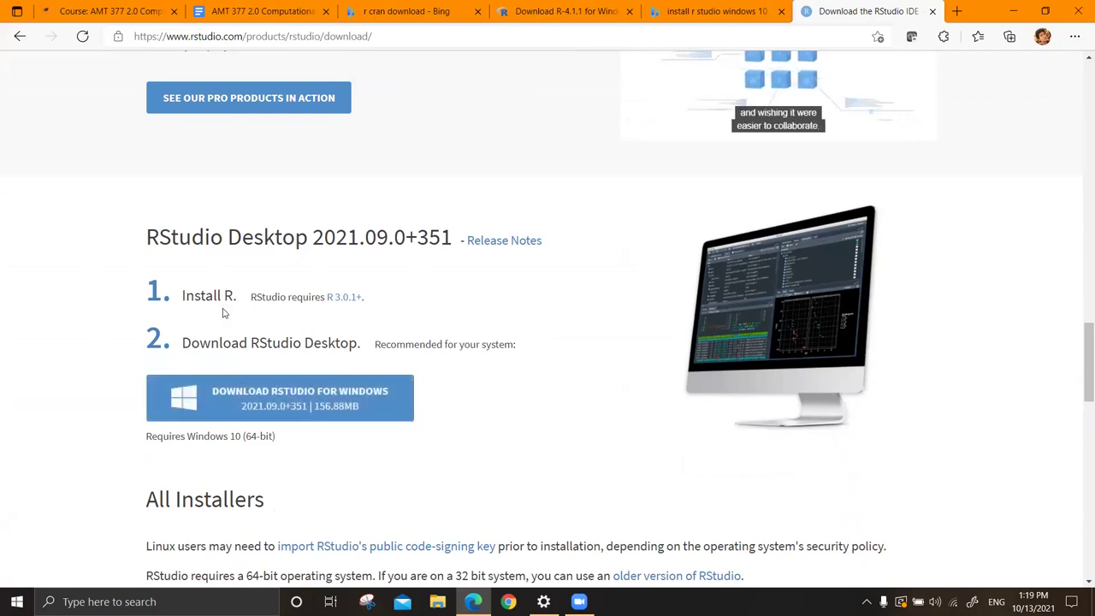
scroll(667, 341, "down", 5)
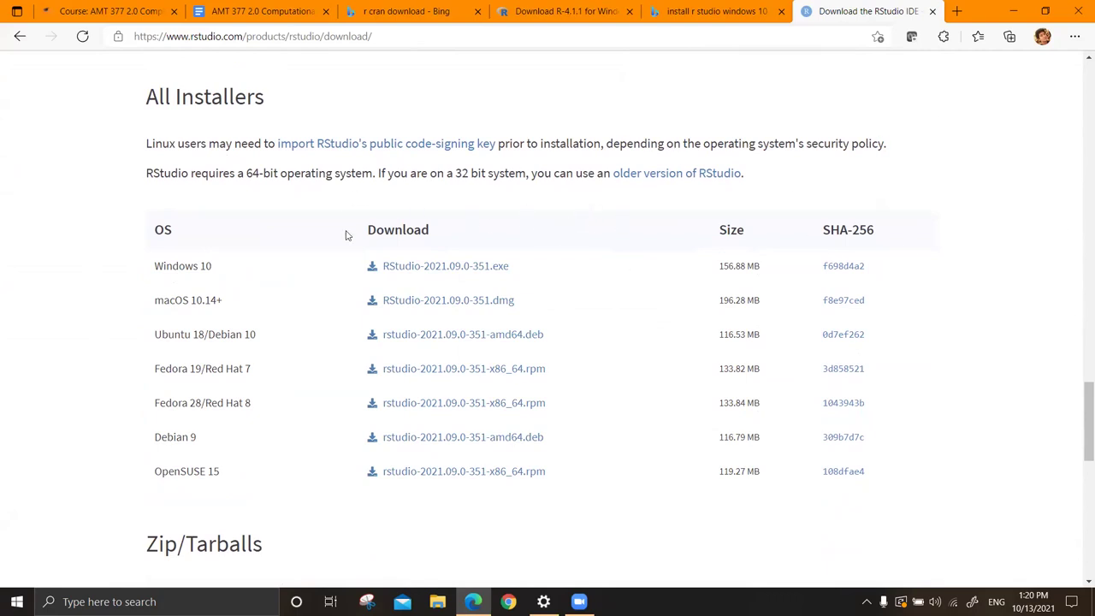
Step: Return to the start of the RStudio download page and review the editions with their prices
scroll(755, 231, "up", 20)
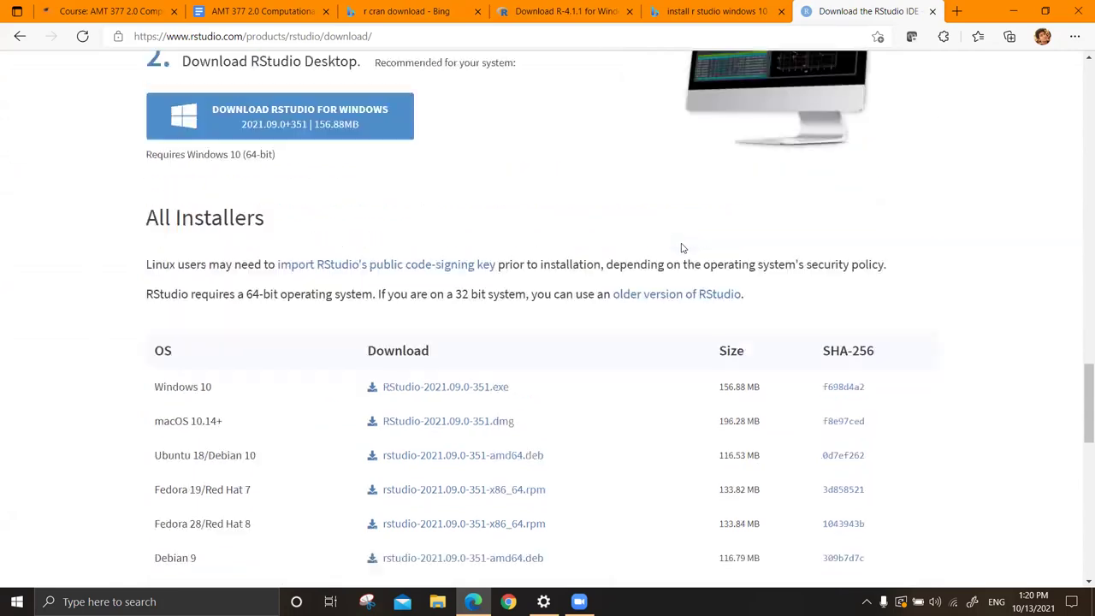
scroll(516, 229, "up", 6)
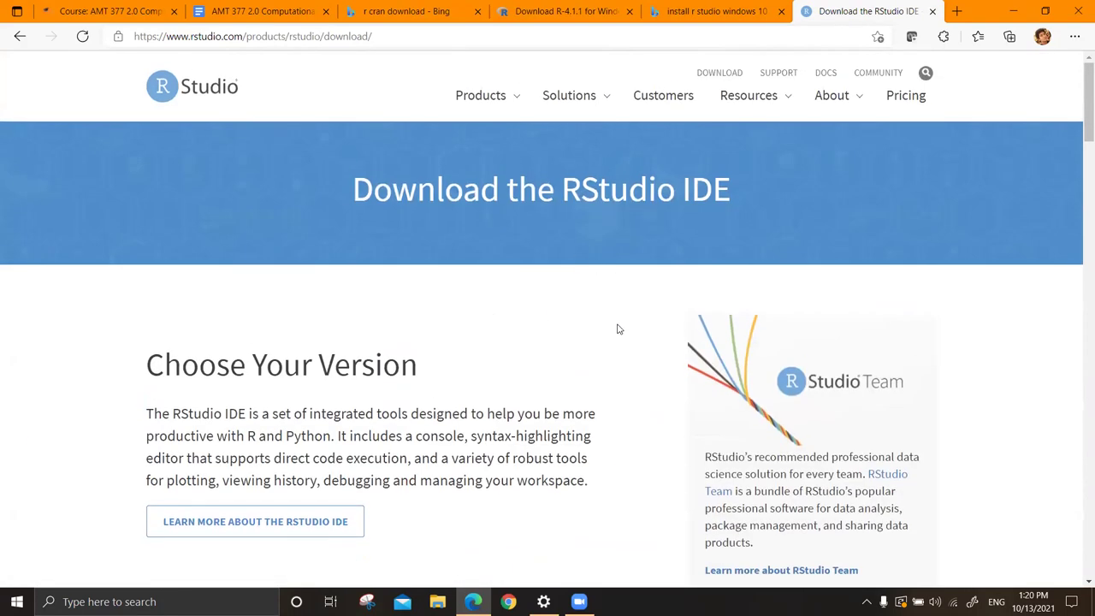
scroll(682, 301, "down", 4)
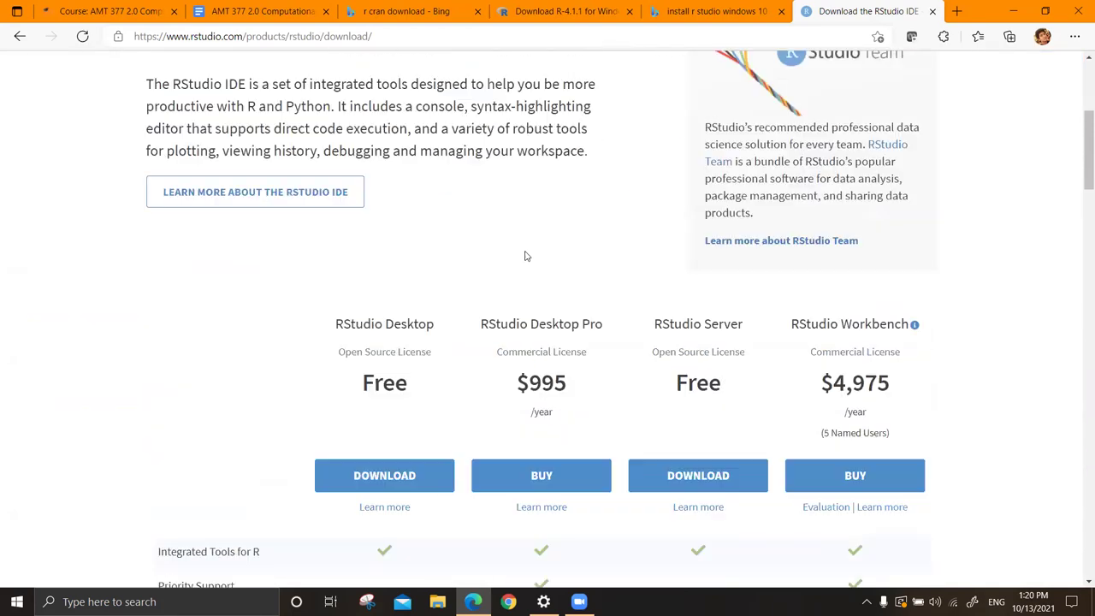
scroll(559, 140, "up", 2)
scroll(466, 316, "down", 3)
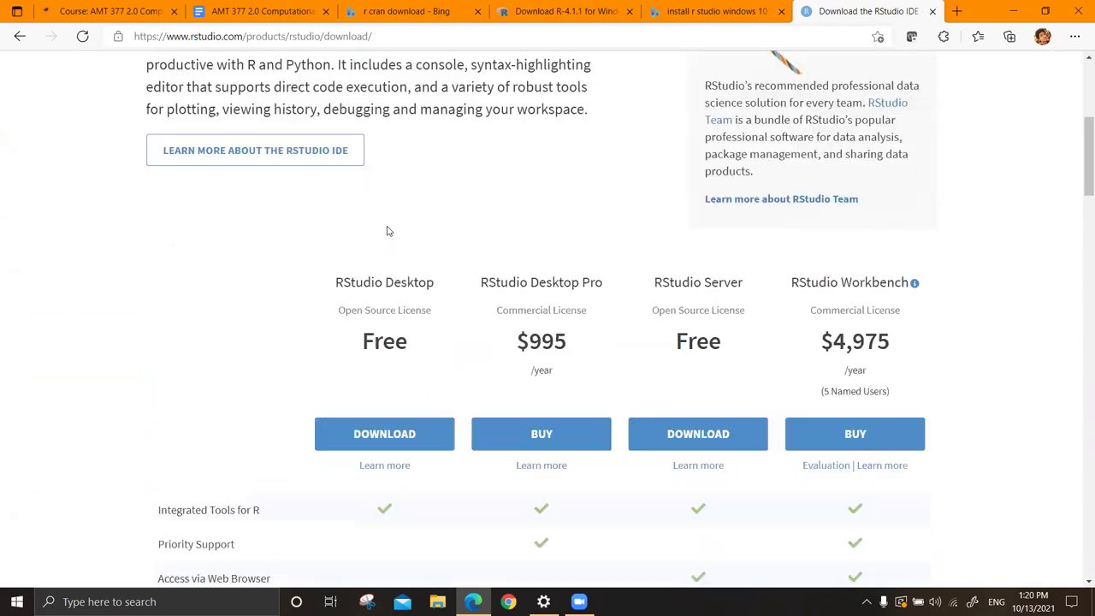
Step: Point out the Lecture 1 installation link on the course page, revisit the RStudio download page, and minimize the browser
left_click(137, 7)
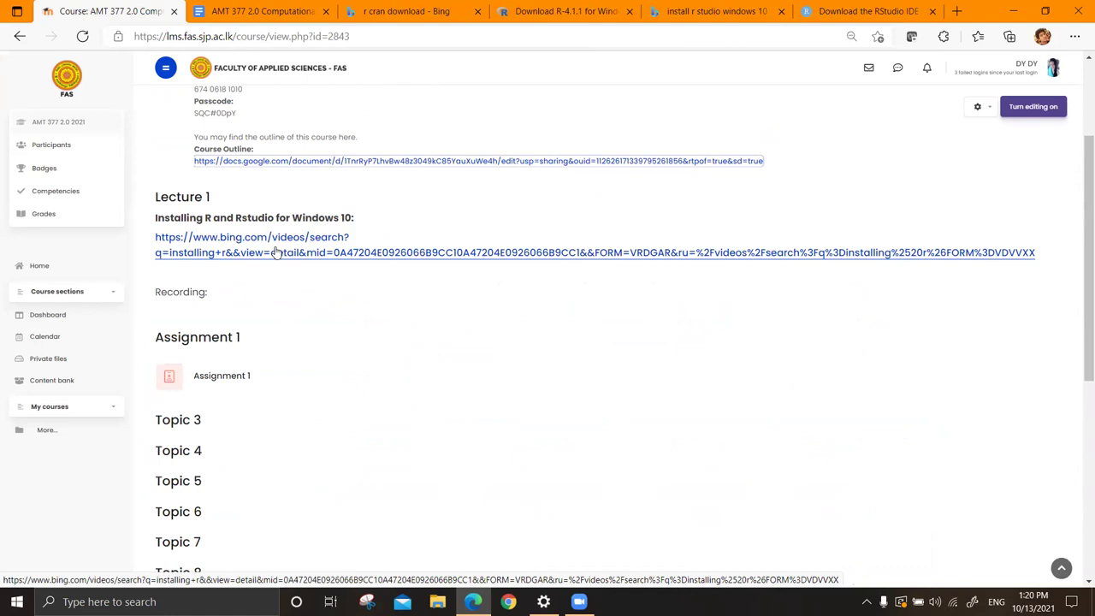
left_click(819, 5)
scroll(311, 197, "up", 5)
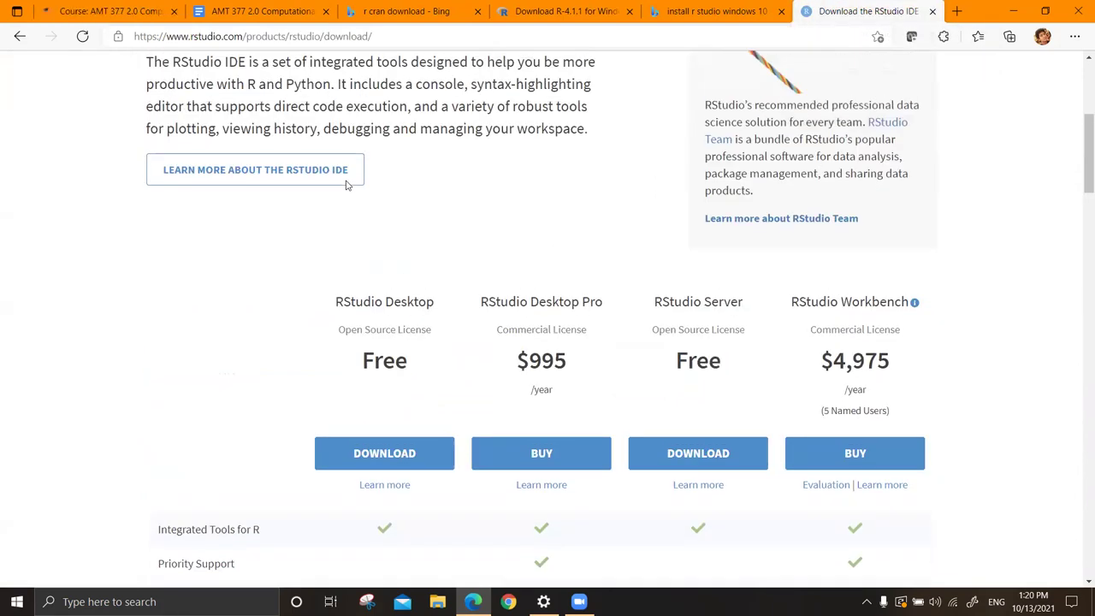
left_click(1012, 12)
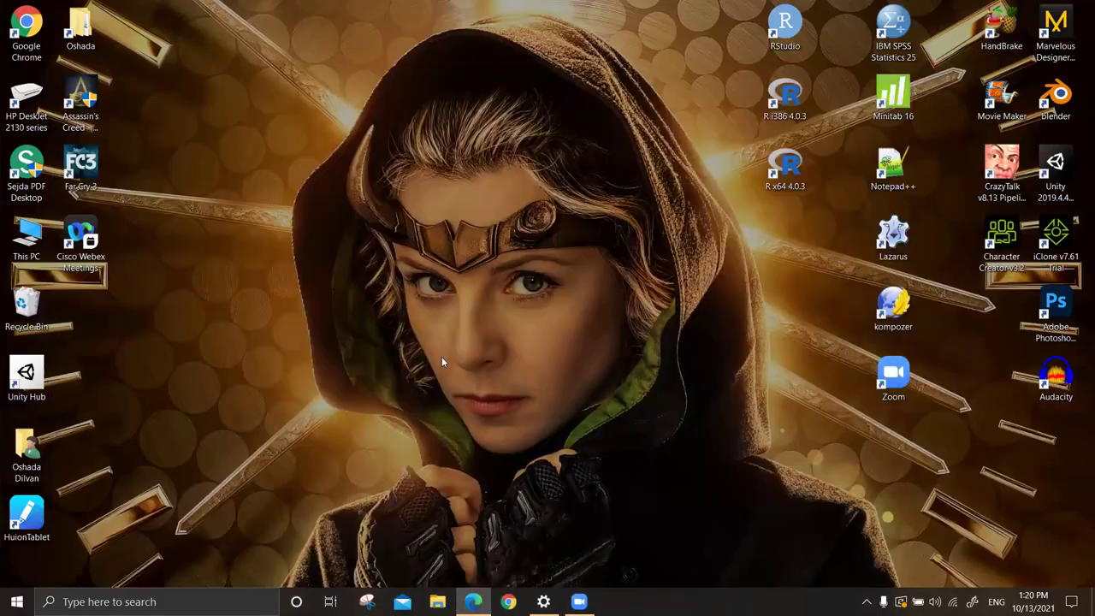